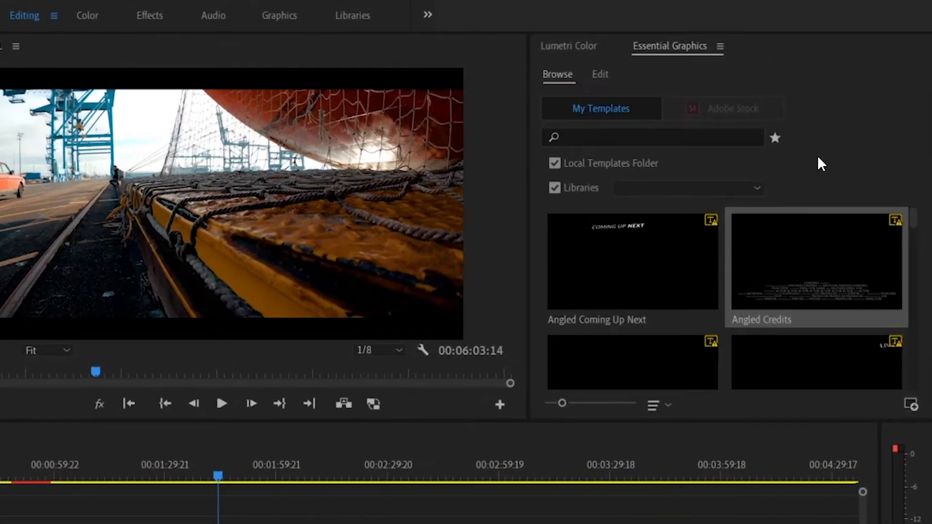
Open the Install Motion Graphics Template browser at the pasted 08_Elements folder path.
left_click(911, 406)
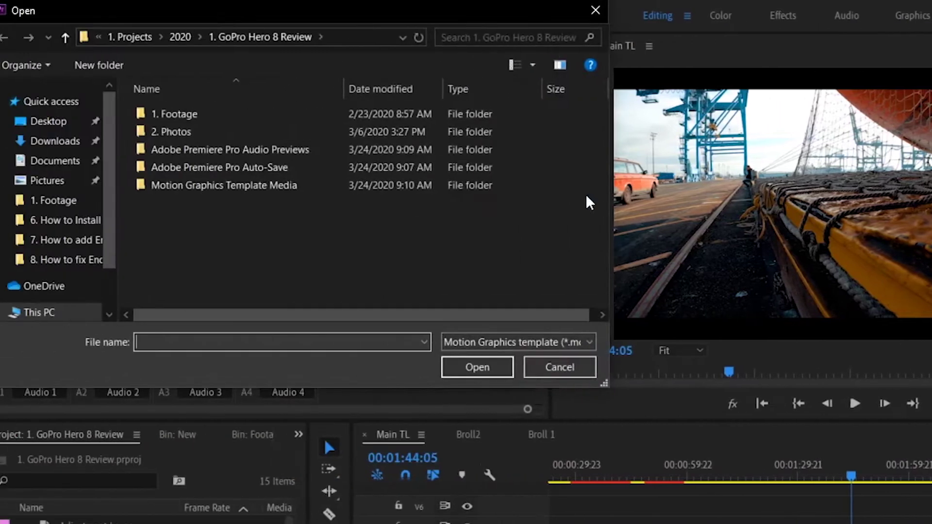
left_click(362, 39)
key("ctrl+v")
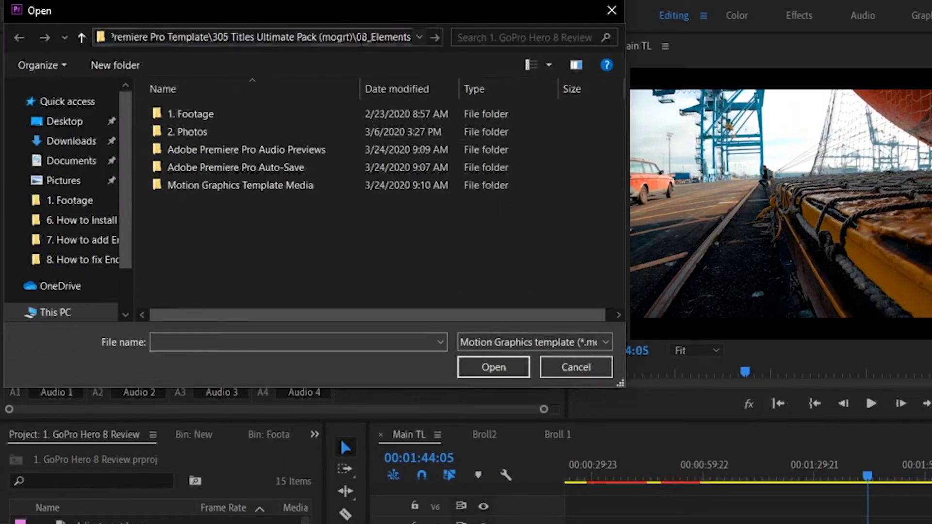
left_click(434, 37)
Browse Shape Element 01 through 07 in 08_Elements without installing them.
left_click(194, 117)
left_click(204, 133)
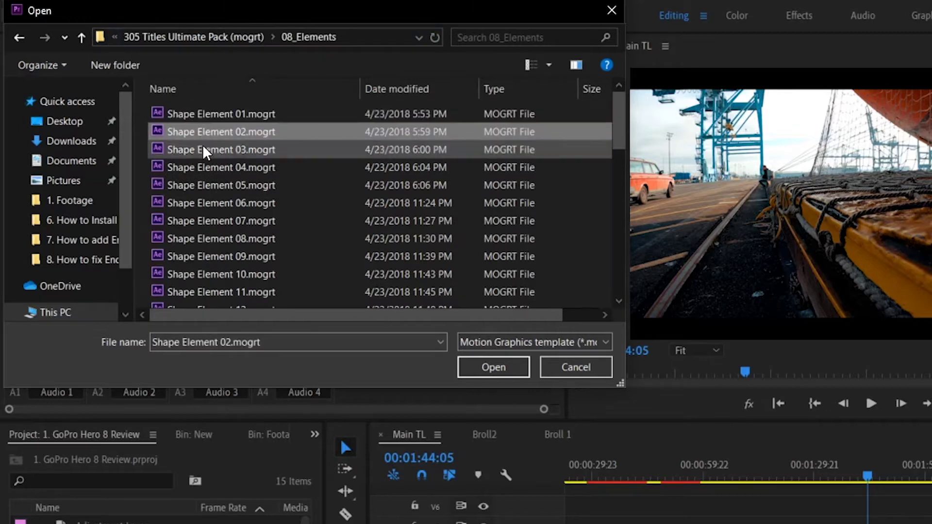
left_click(204, 150)
left_click(204, 169)
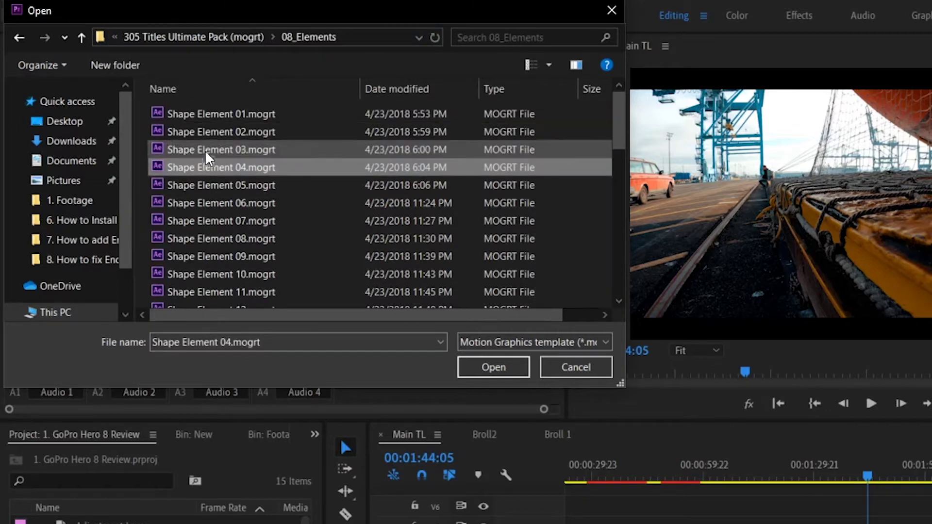
left_click(587, 117)
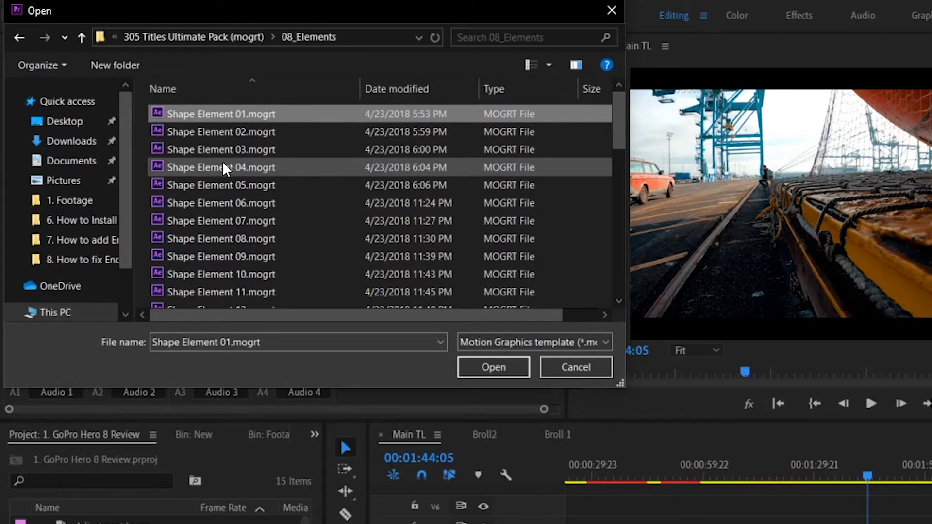
left_click(226, 137)
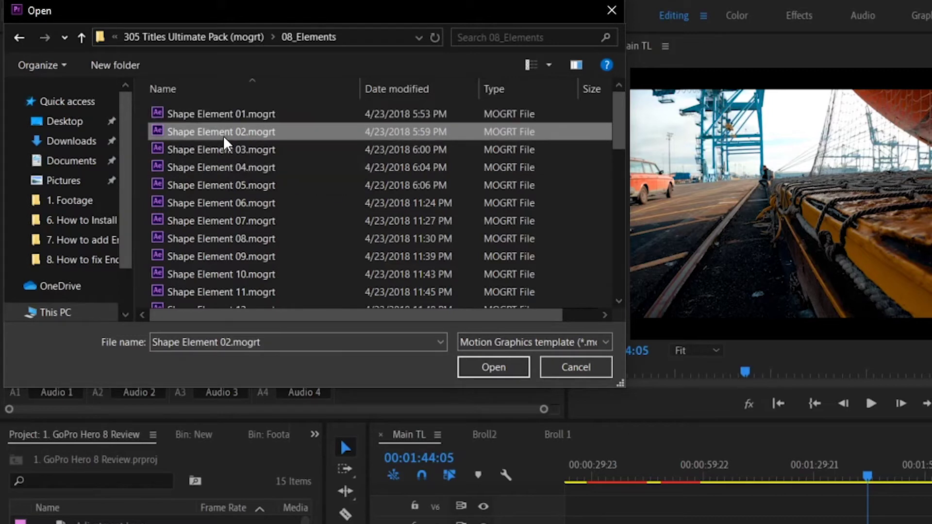
left_click(223, 170)
left_click(218, 224)
left_click(225, 150)
left_click(219, 185)
left_click(232, 150)
left_click(225, 137)
left_click(243, 154)
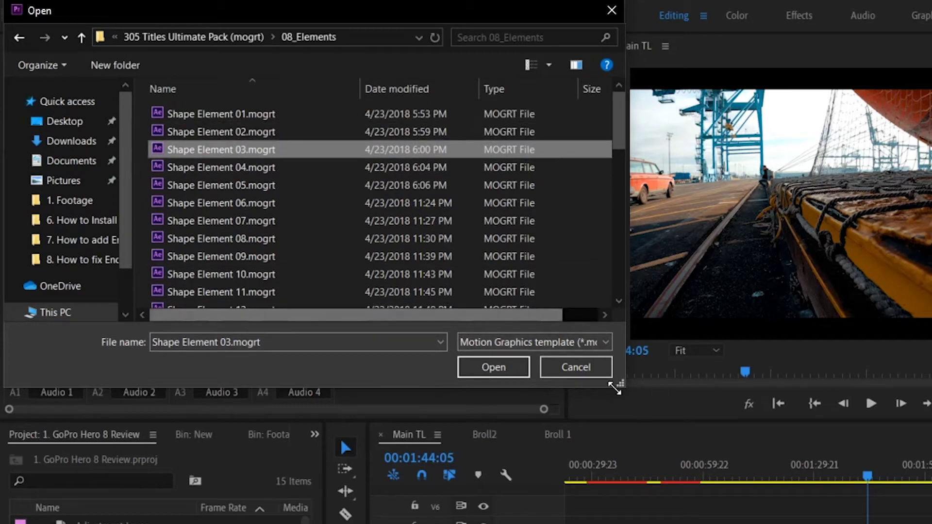
Cancel the template install, then quit Premiere Pro and save the GoPro Hero 8 Review project.
left_click(576, 367)
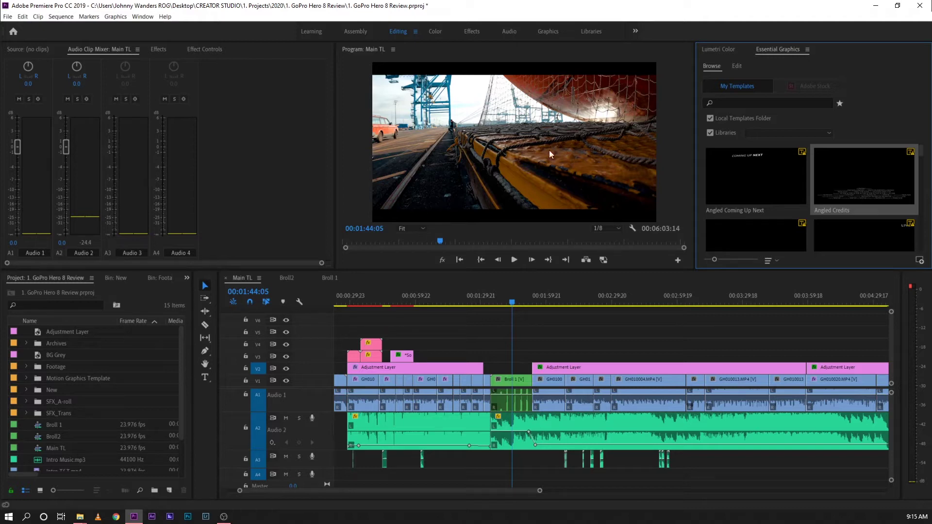
left_click(921, 5)
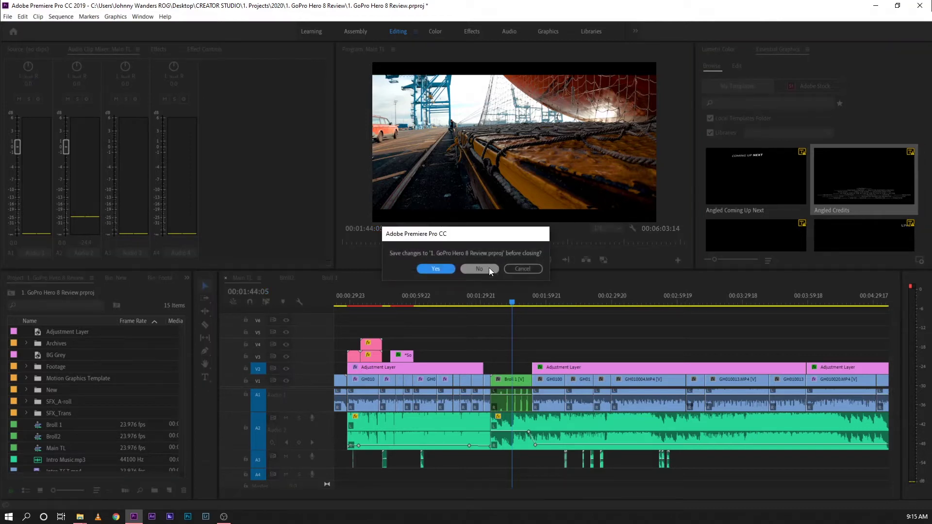
left_click(437, 269)
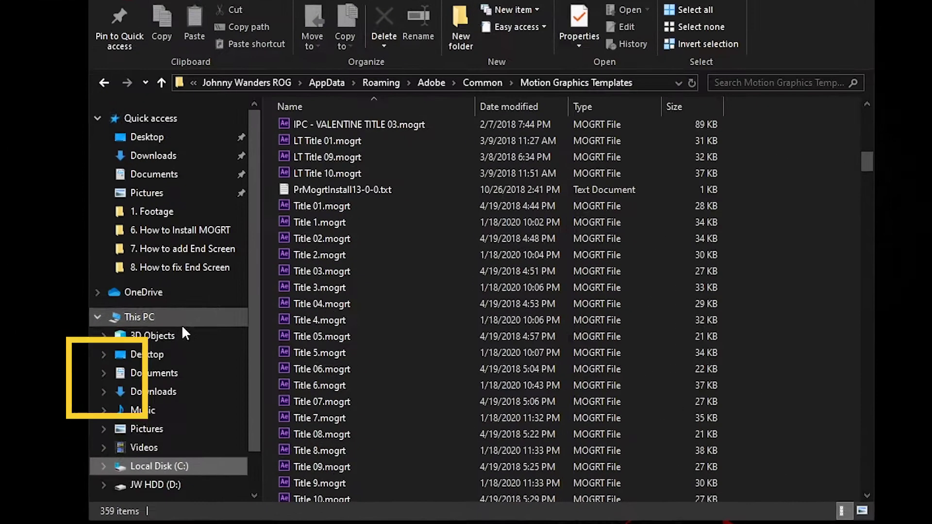
Browse to C:\Users\<user>\AppData\Roaming\Adobe\Common and select the Motion Graphics Templates folder.
left_click(155, 467)
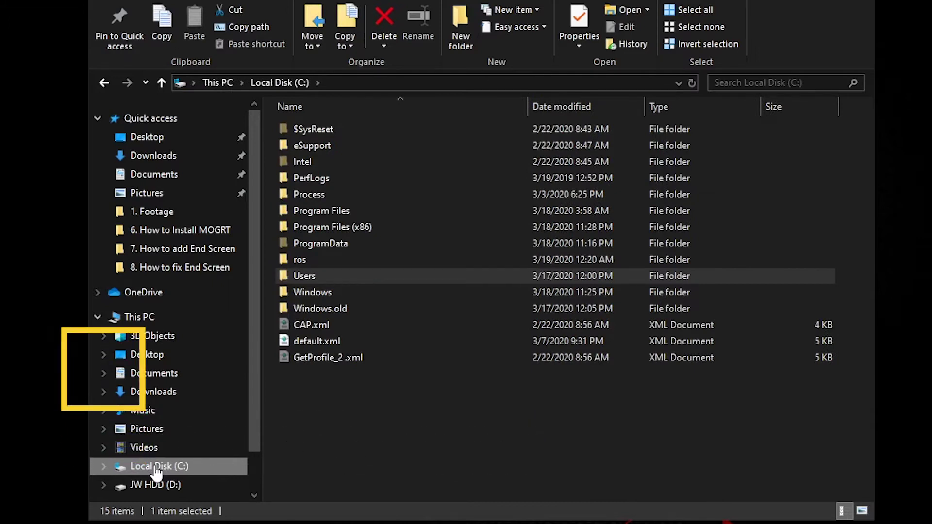
double_click(316, 276)
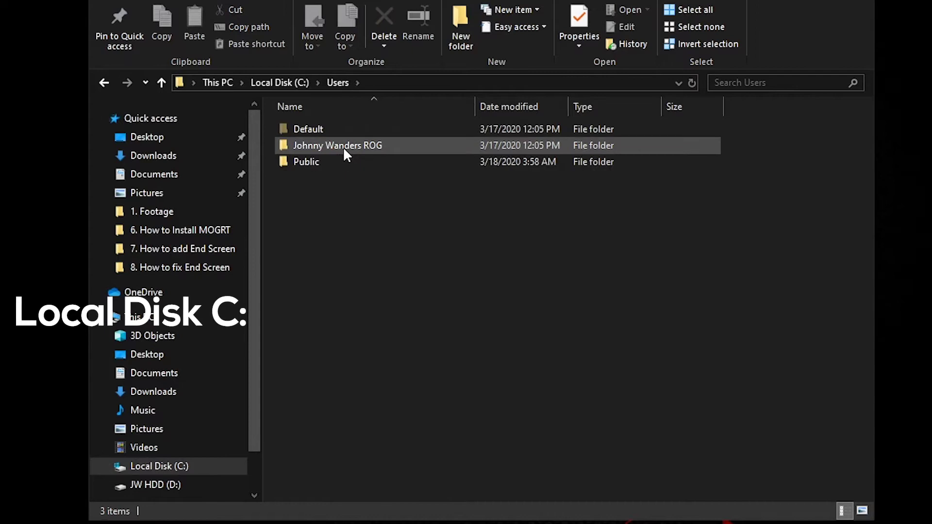
mouse_move(344, 150)
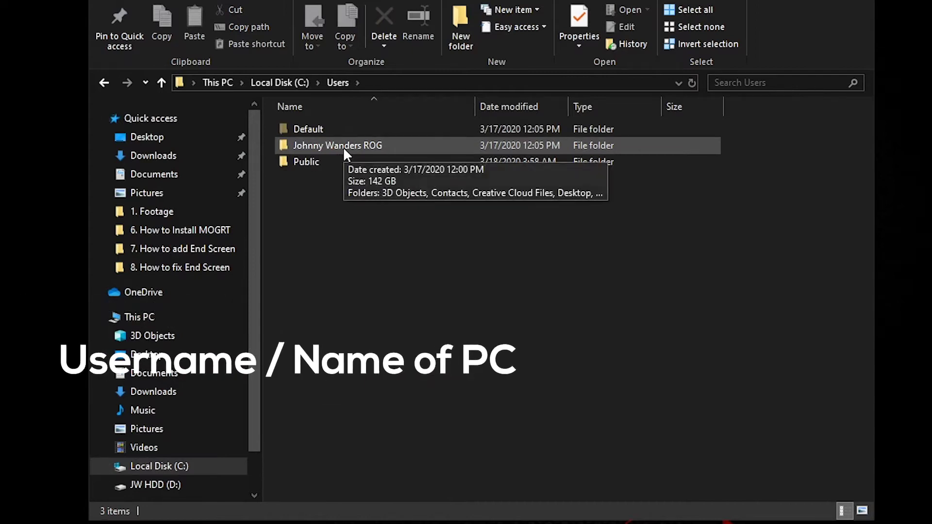
double_click(343, 147)
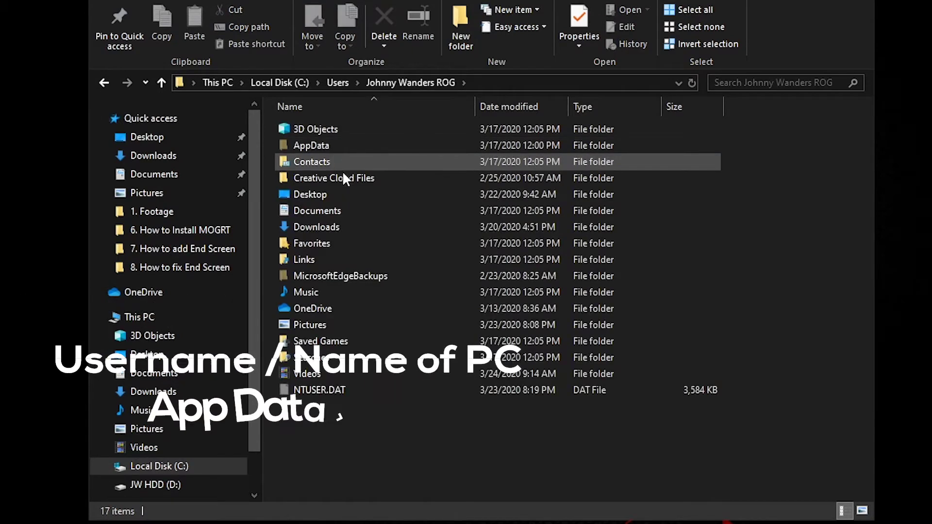
left_click(376, 147)
double_click(376, 147)
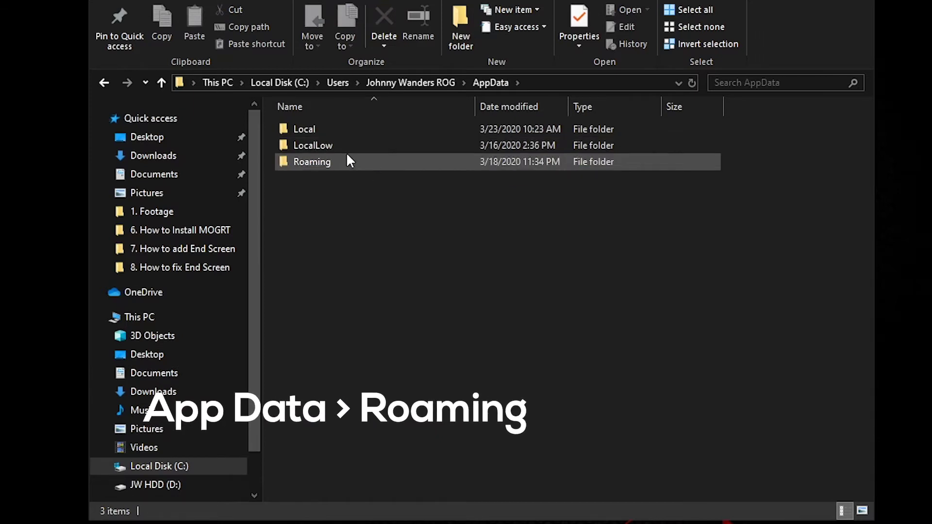
double_click(347, 160)
double_click(331, 128)
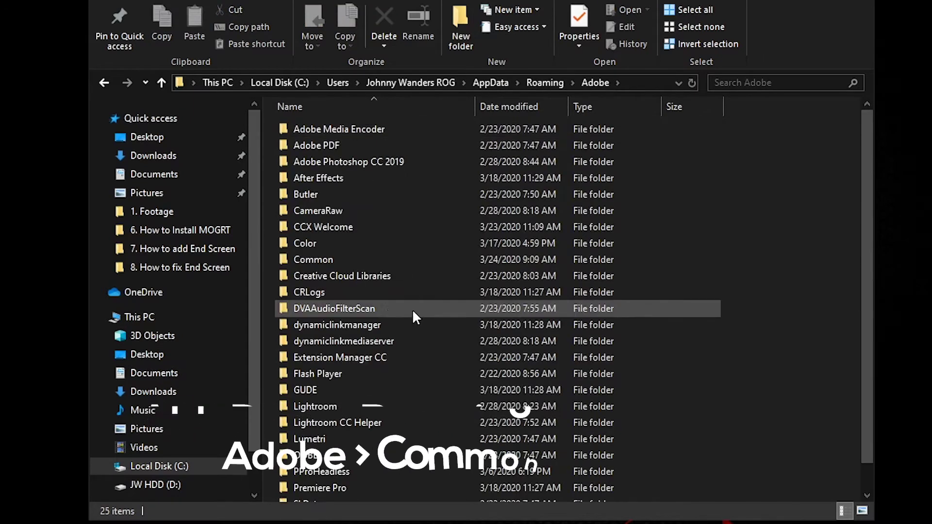
double_click(360, 260)
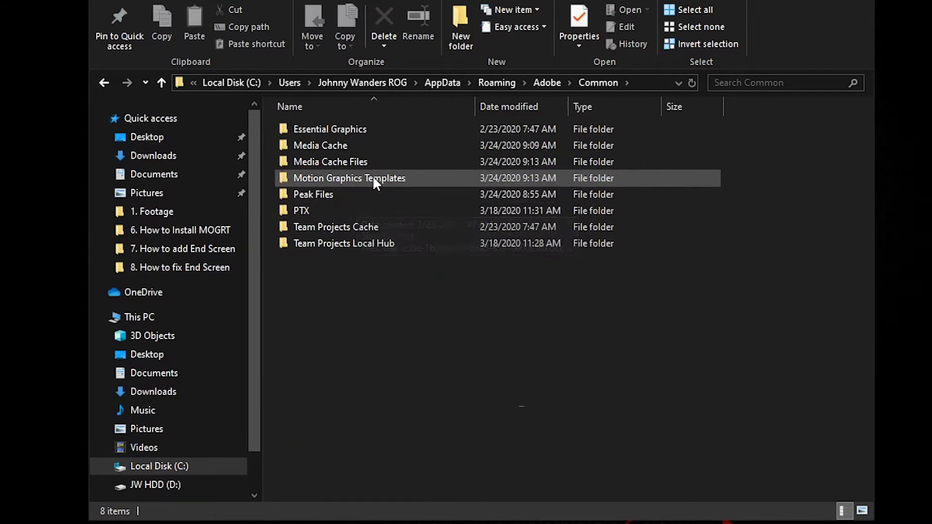
left_click(403, 178)
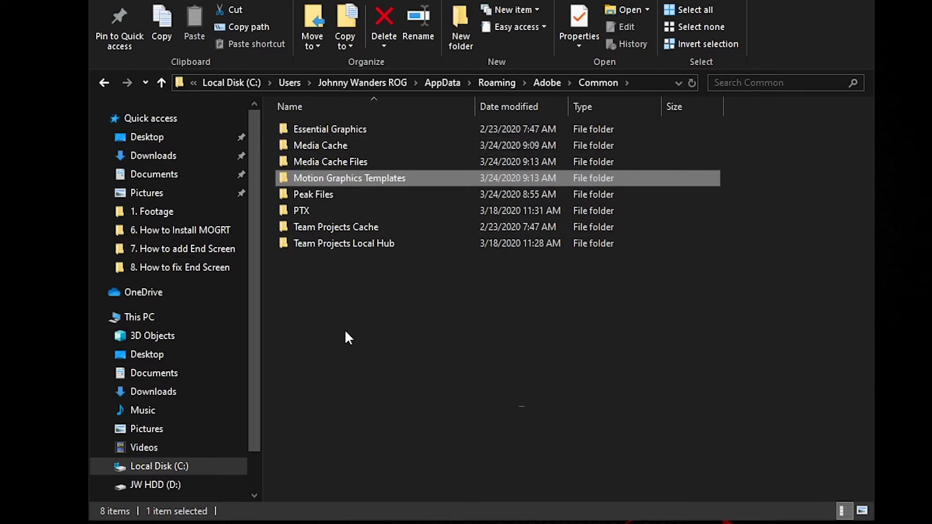
Open Motion Graphics Templates and scroll through its 359 installed .mogrt items.
double_click(346, 177)
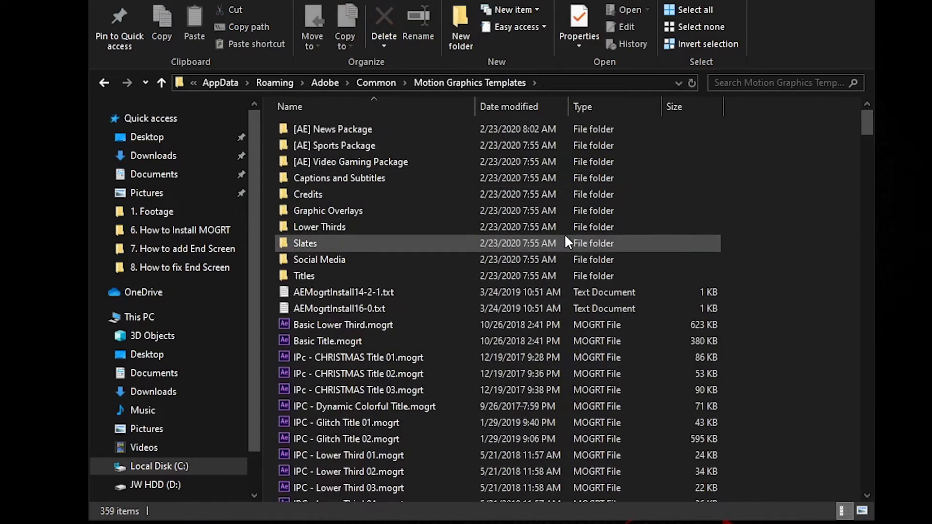
left_click_drag(869, 124, 817, 298)
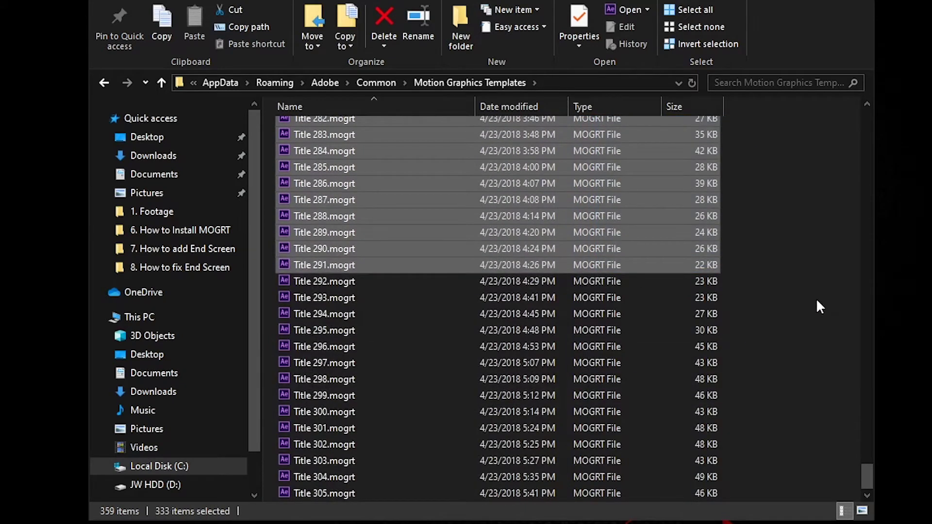
scroll(791, 334, "up", 4)
scroll(795, 342, "up", 20)
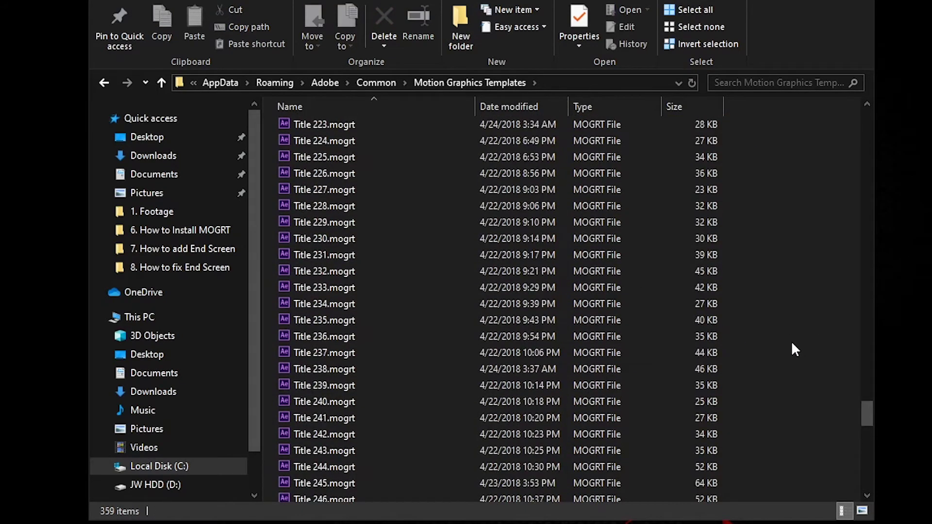
scroll(792, 344, "up", 20)
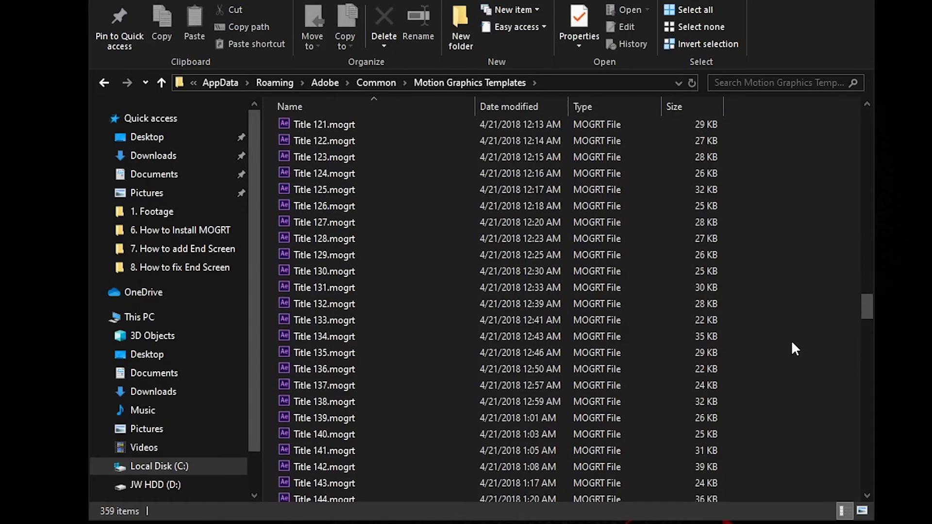
scroll(792, 344, "up", 20)
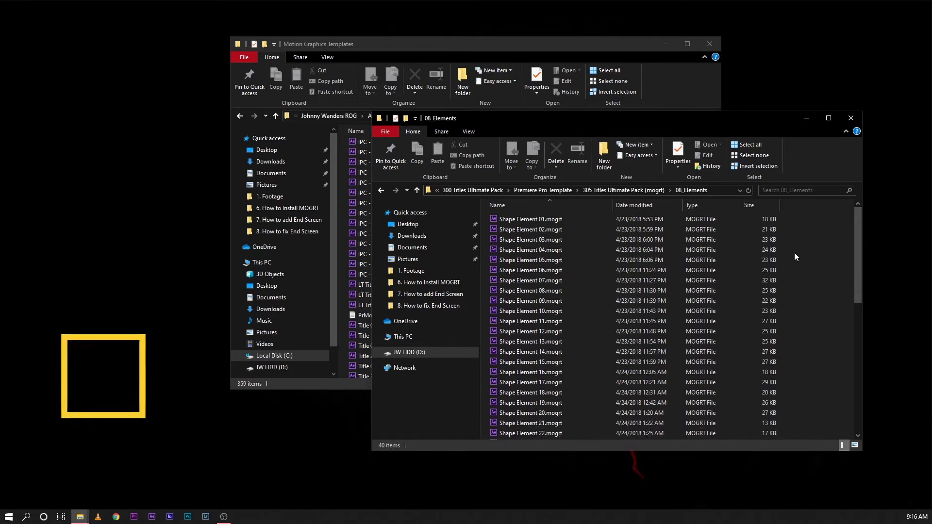
Select all 40 Shape Element .mogrt files in 08_Elements and copy them.
left_click(617, 229)
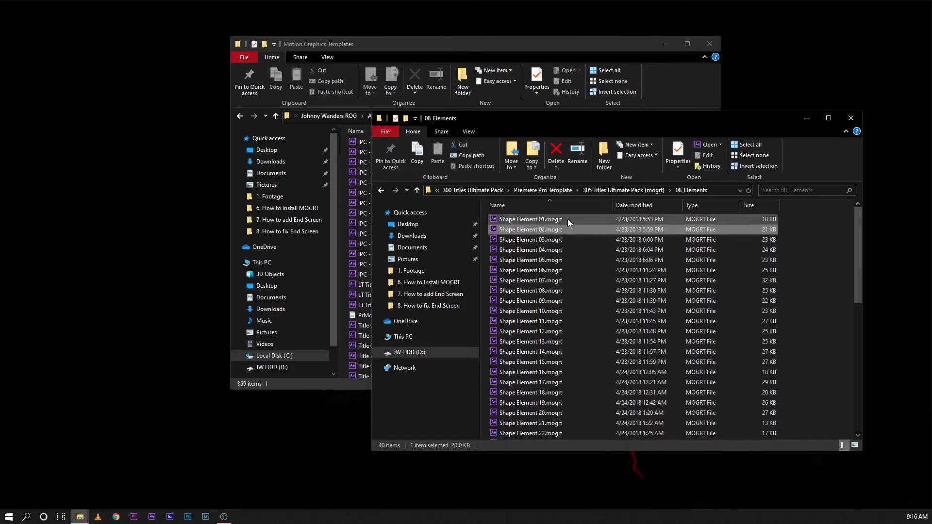
left_click_drag(567, 219, 590, 293)
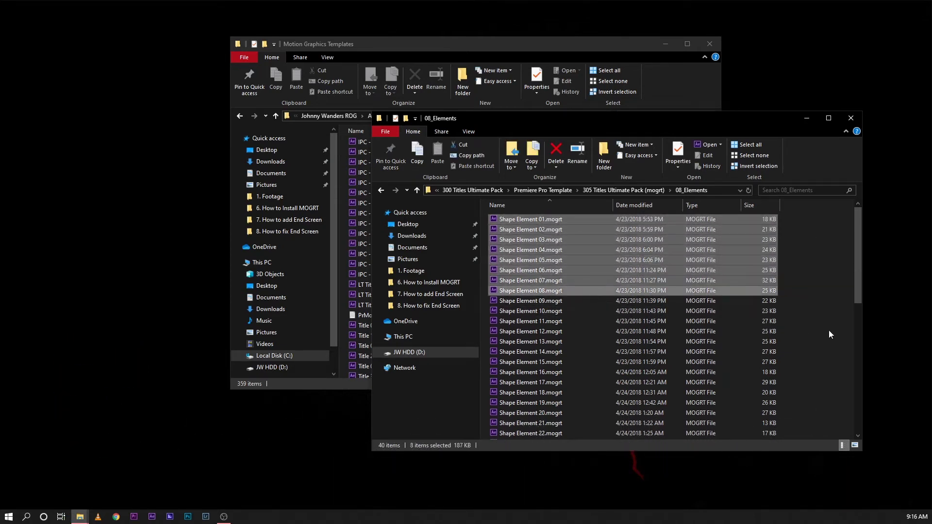
key("ctrl+a")
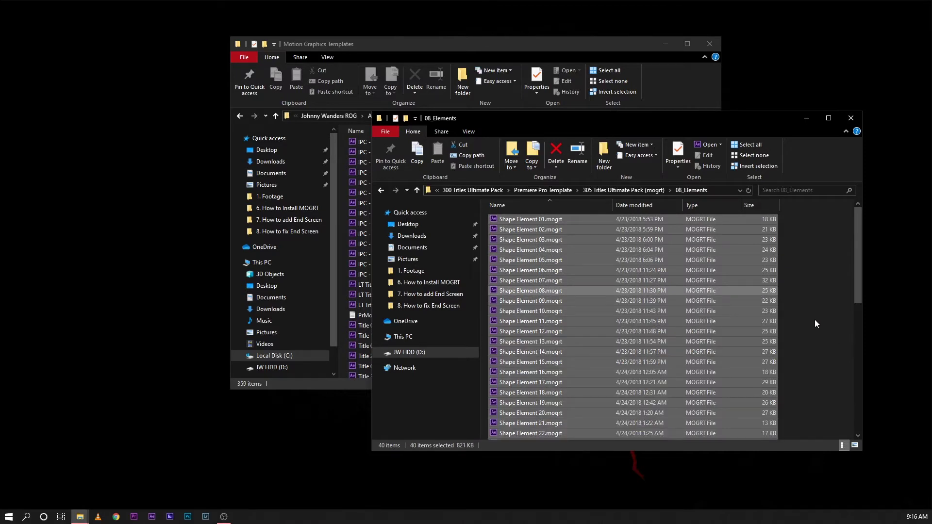
key("ctrl+c")
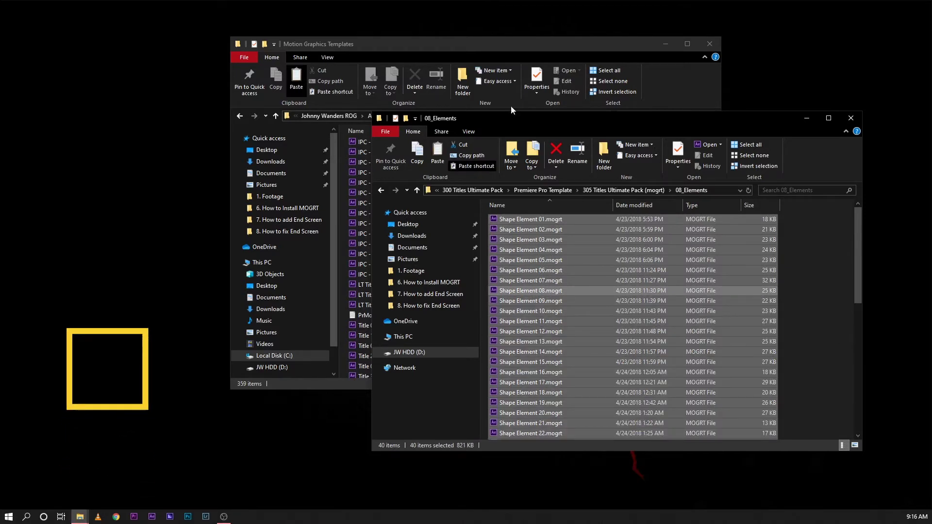
Paste the 40 Shape Element files into Motion Graphics Templates, then close both Explorer windows.
left_click(481, 47)
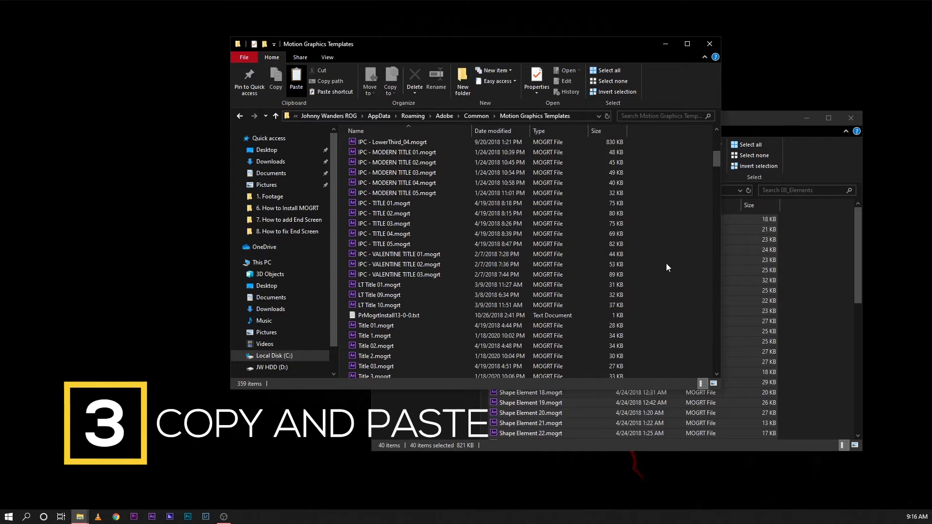
key("ctrl+v")
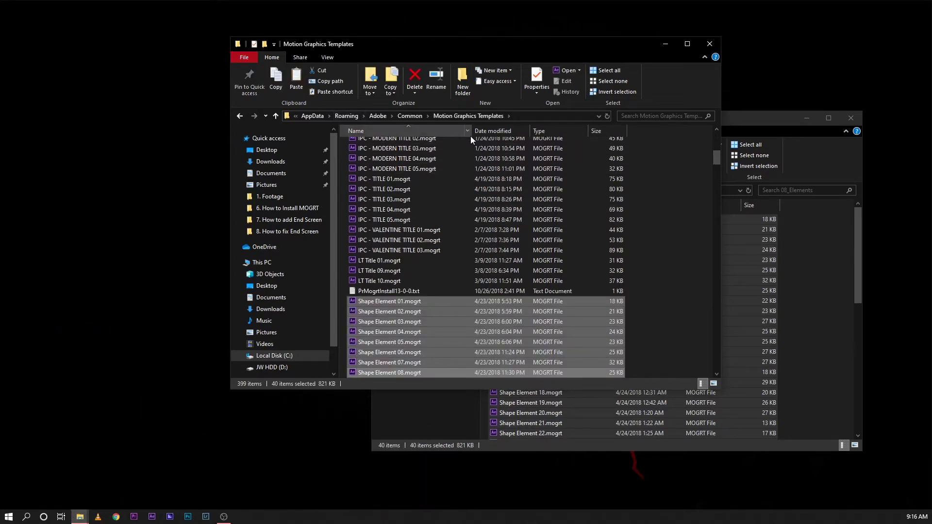
left_click(671, 171)
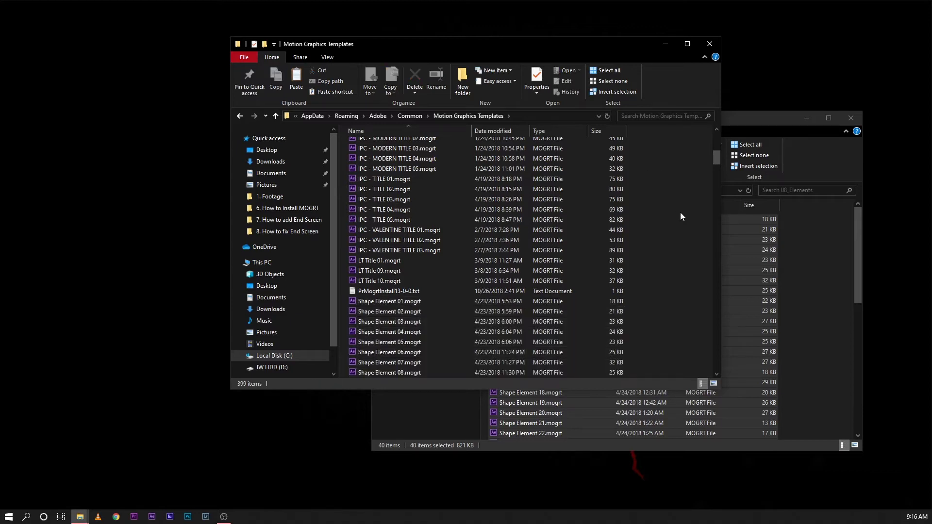
left_click(708, 45)
left_click(850, 118)
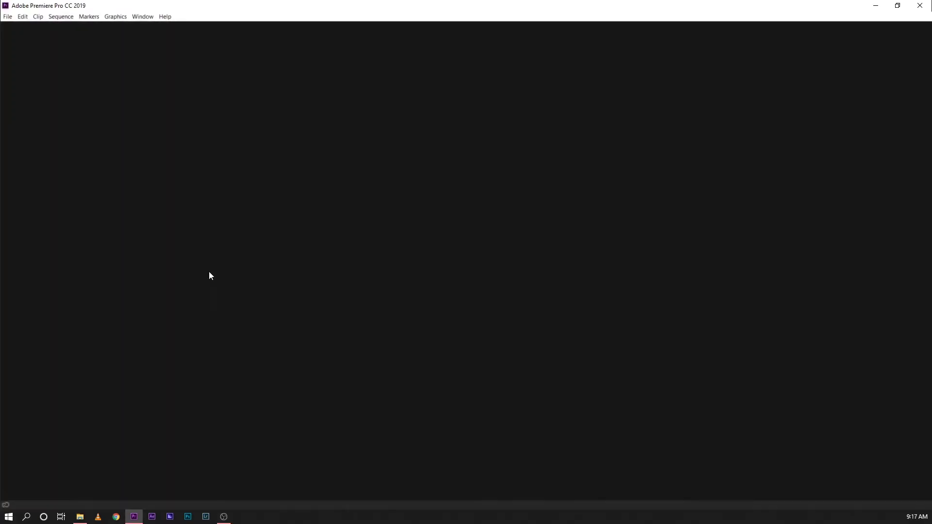
Reopen the GoPro Hero 8 Review project through File > Open Project.
left_click(7, 17)
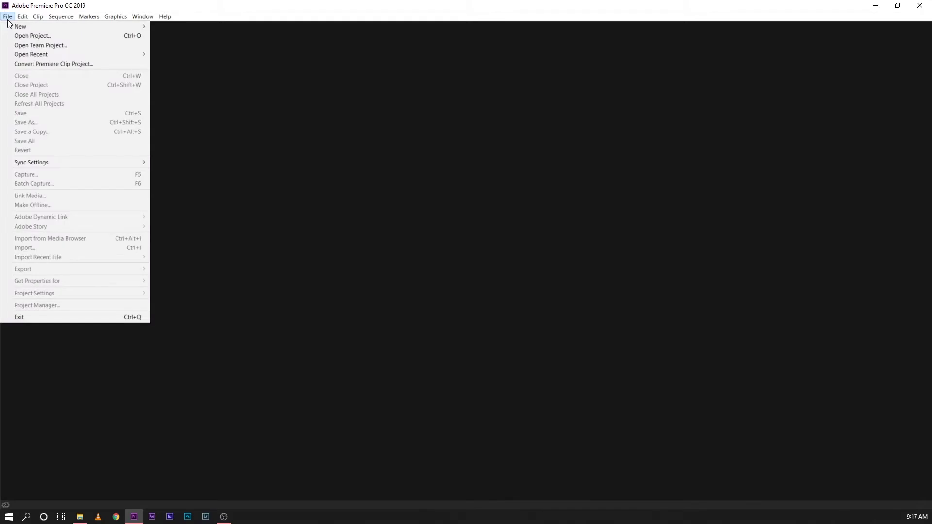
left_click(41, 37)
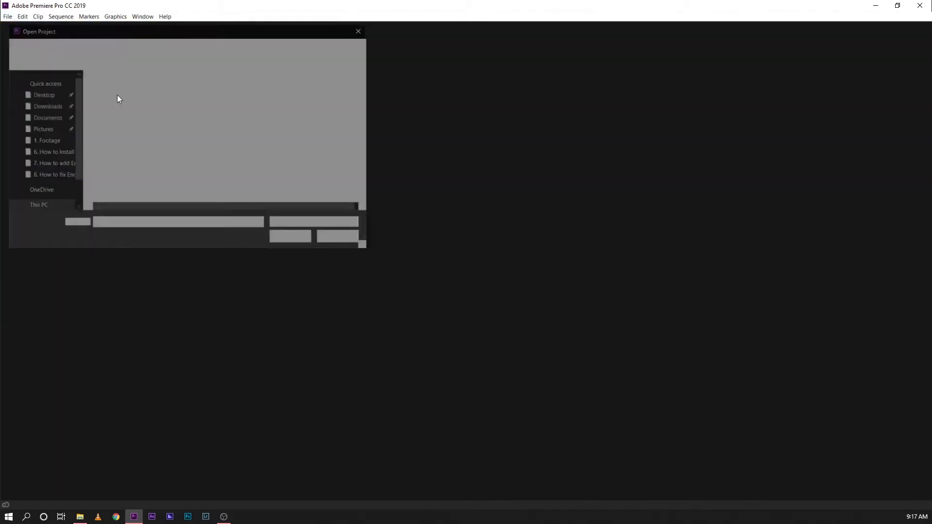
double_click(153, 141)
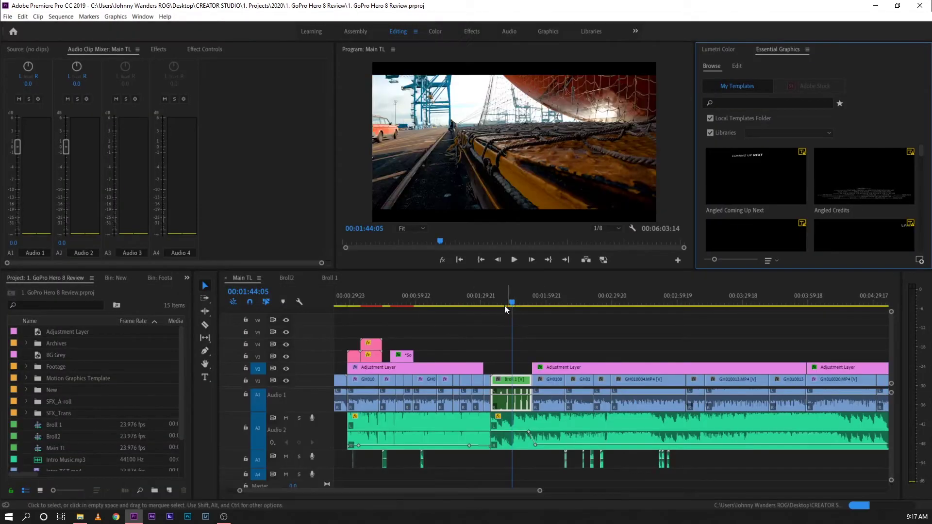
Put the playhead at 01:38:15 and search Essential Graphics for 'shape', dismissing the missing-fonts warning.
left_click(501, 304)
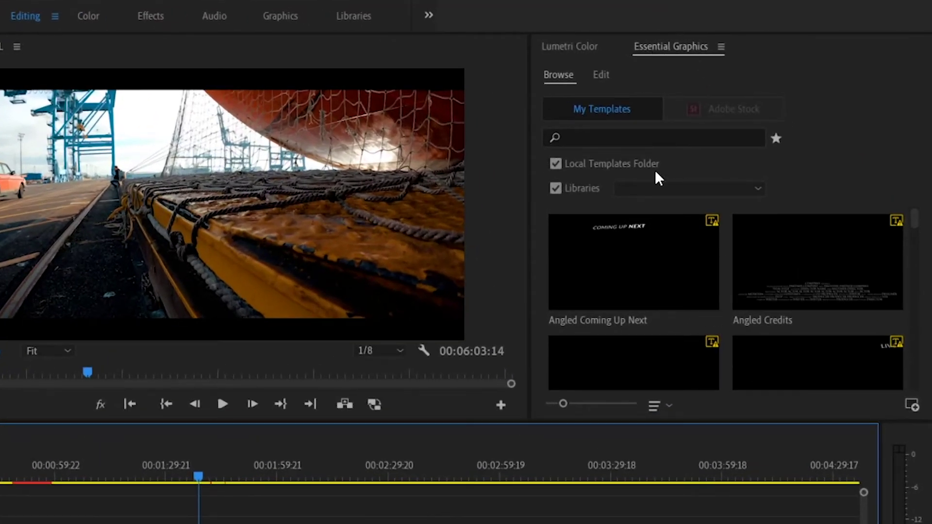
left_click(628, 134)
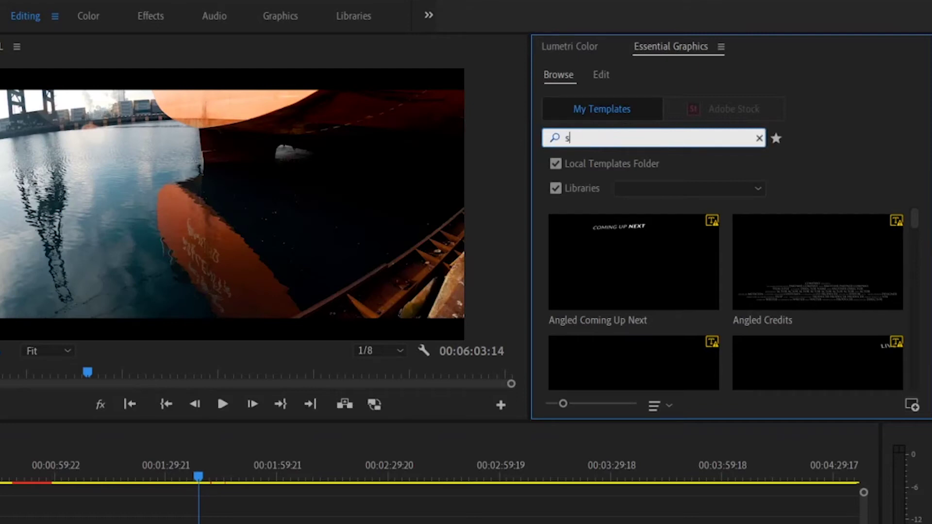
type("hape")
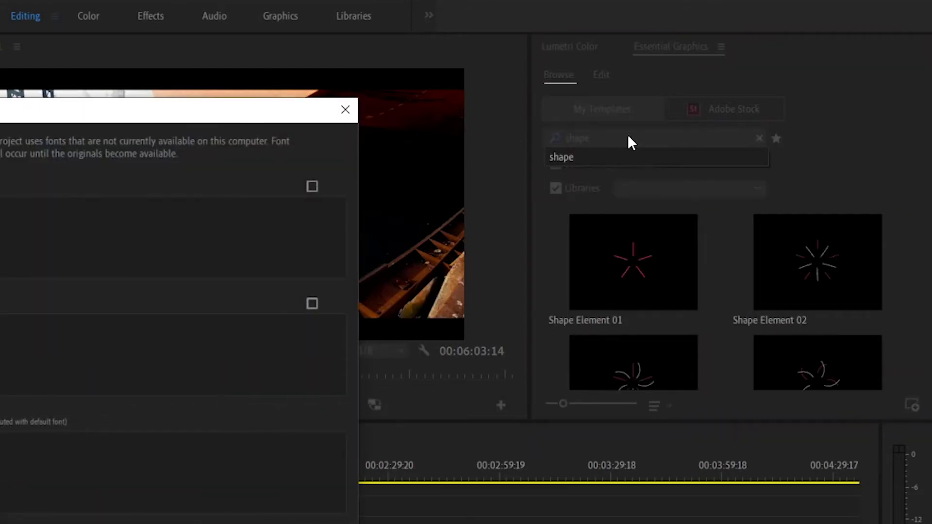
key("Escape")
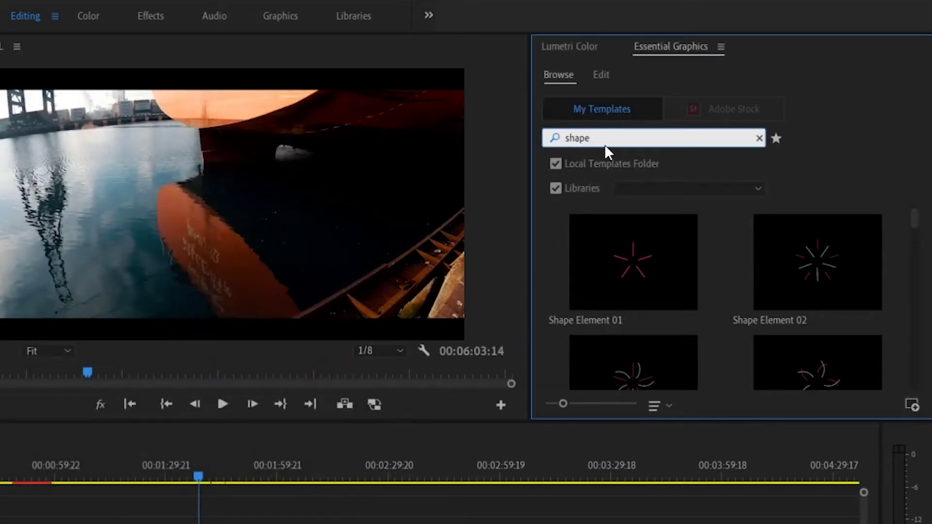
left_click(780, 156)
Scroll through the Shape Element 01–40 search results in Essential Graphics.
mouse_move(805, 321)
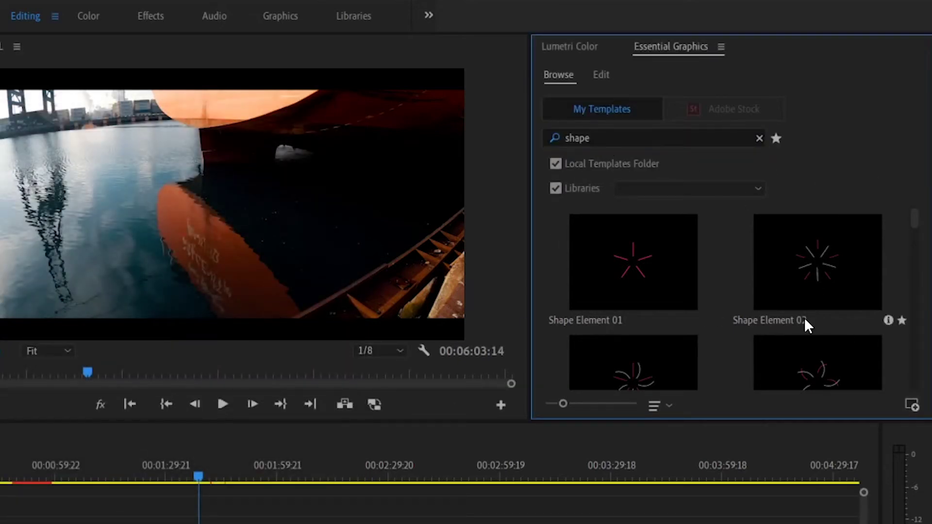
scroll(743, 308, "down", 6)
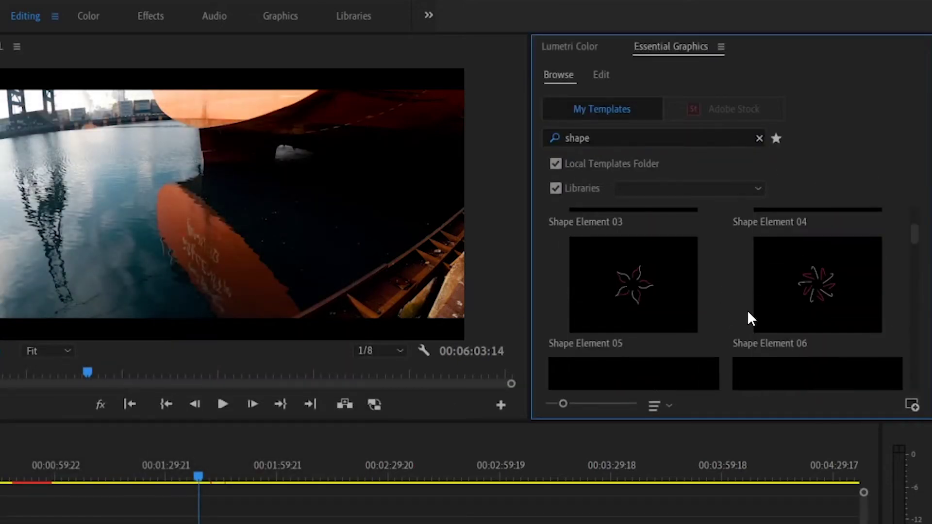
scroll(751, 312, "down", 6)
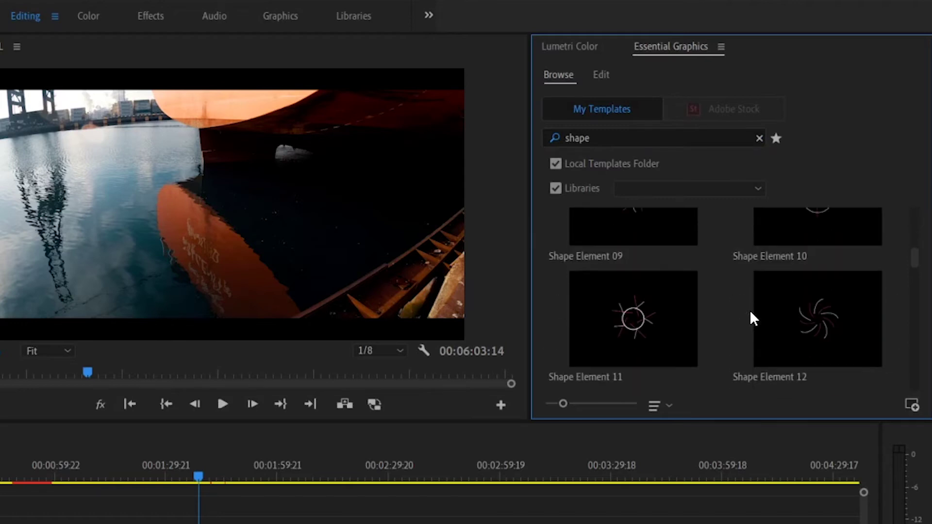
mouse_move(750, 315)
scroll(751, 318, "down", 2)
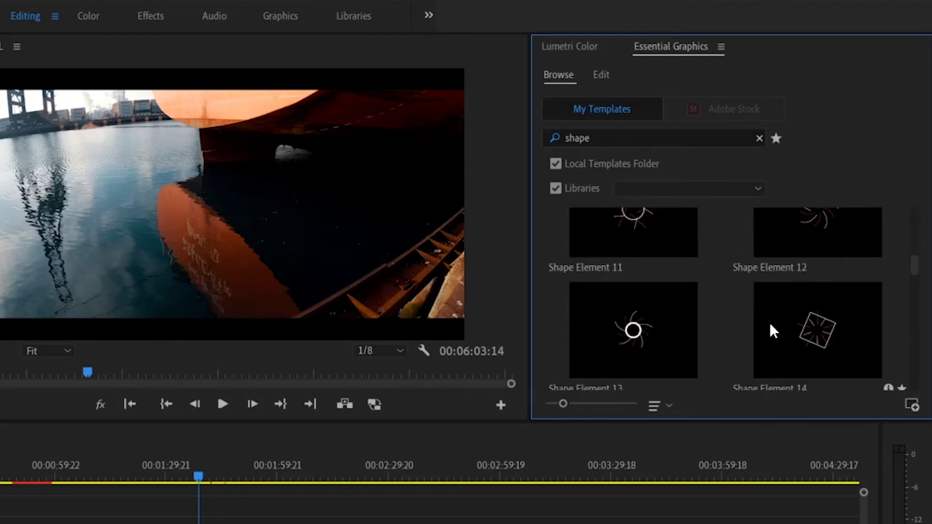
scroll(770, 322, "up", 4)
scroll(807, 296, "down", 15)
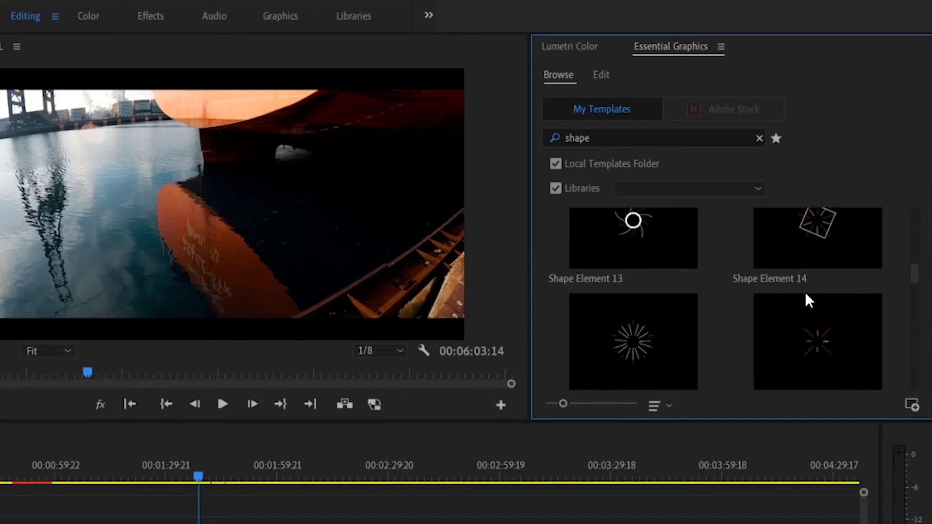
scroll(807, 302, "down", 6)
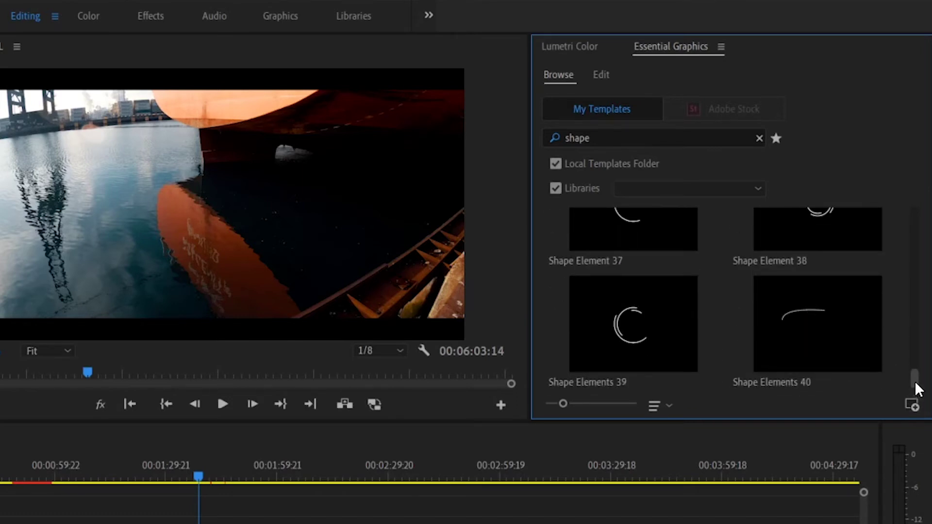
Place Shape Element 19 on track V2 at the 01:38:15 playhead.
left_click_drag(914, 380, 906, 294)
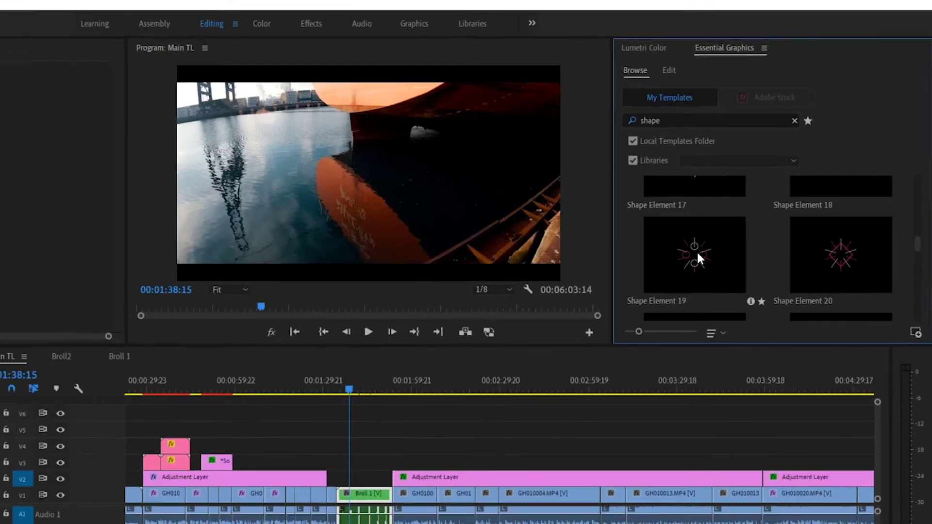
left_click_drag(697, 250, 356, 473)
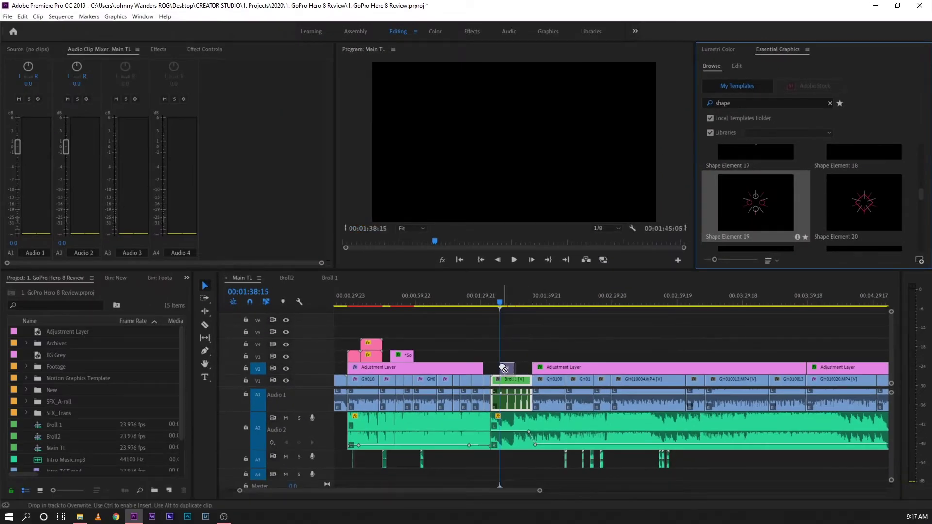
left_click_drag(503, 368, 505, 368)
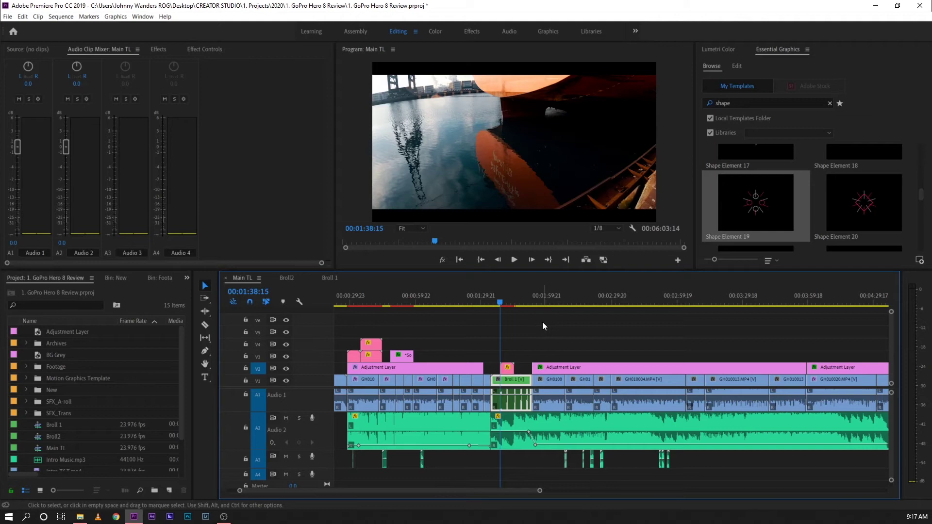
Mark In at 01:38:15 and Out at 01:44:15.
key("i")
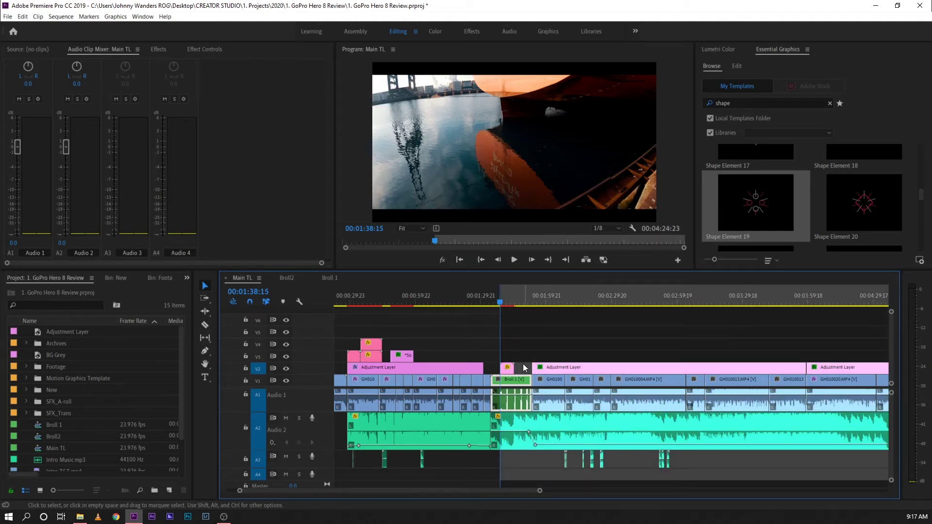
left_click(514, 305)
key("o")
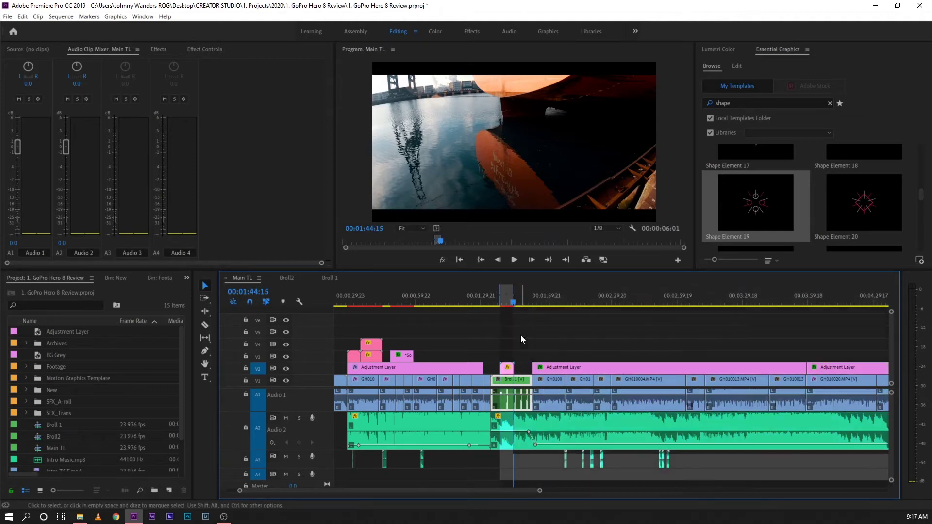
Render the In-to-Out range and set the program monitor playback resolution to Full.
left_click(61, 16)
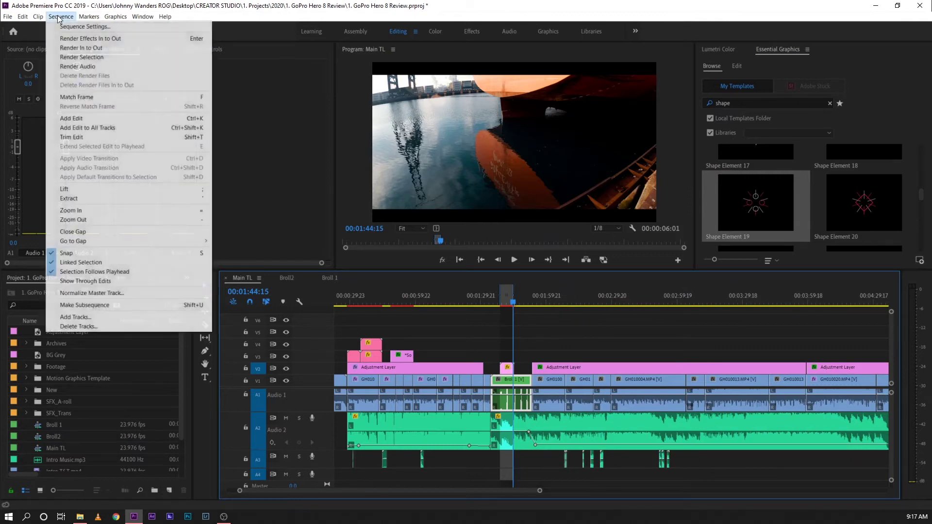
left_click(106, 49)
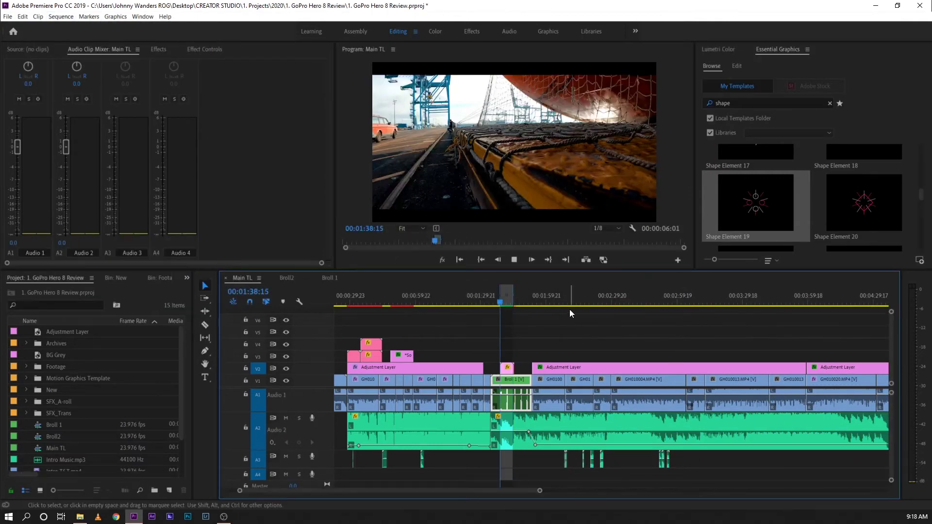
left_click(618, 229)
left_click(615, 237)
Play the sequence from 01:36:15 through the Shape Element 19 graphic.
key("space")
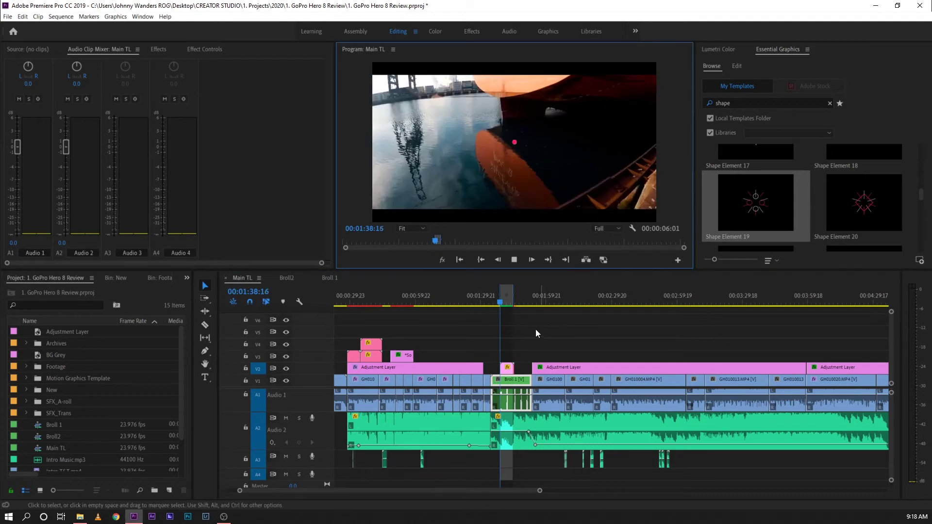
left_click(496, 302)
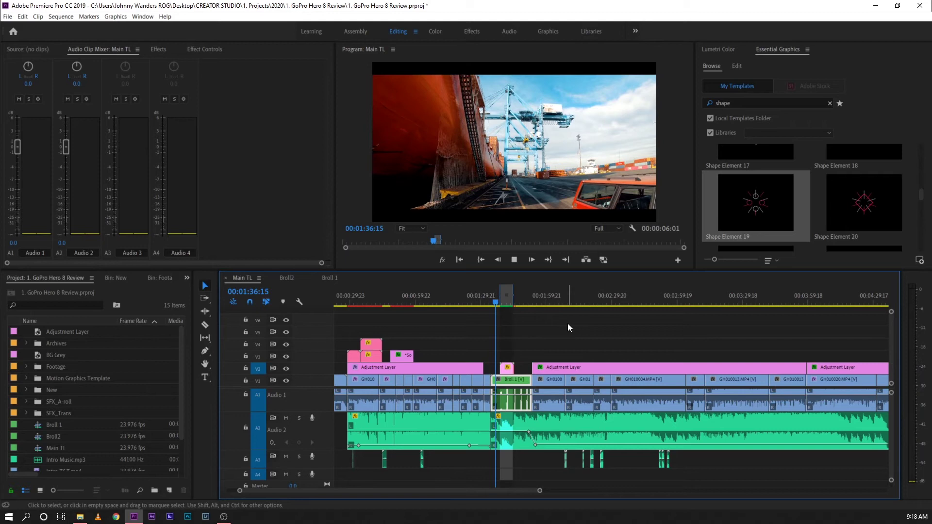
key("space")
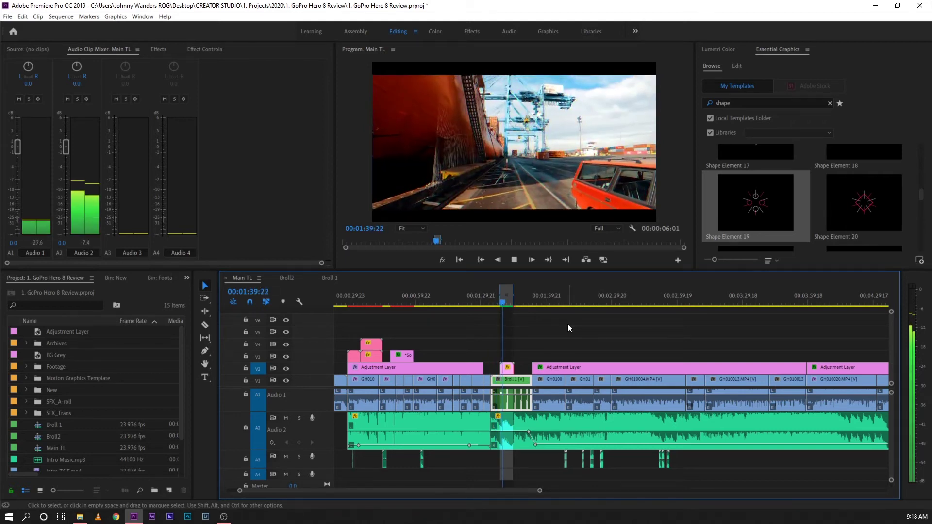
left_click(497, 301)
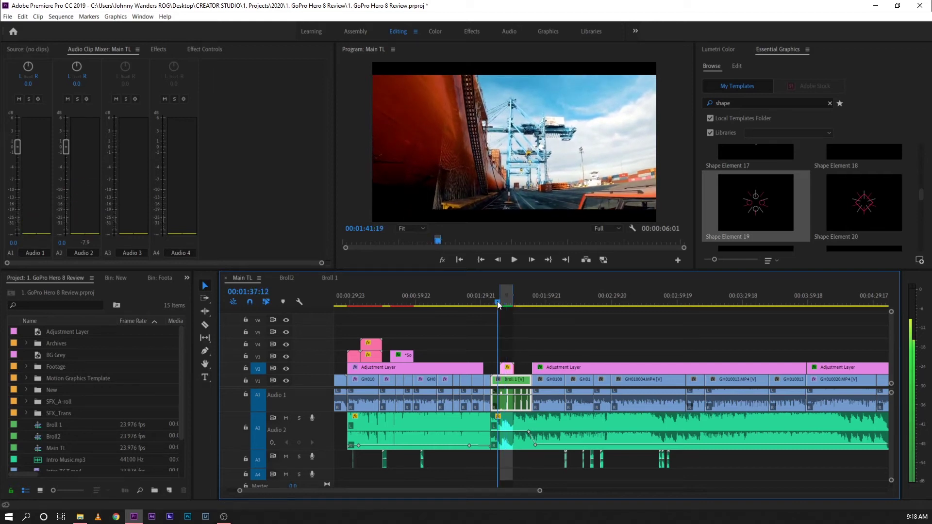